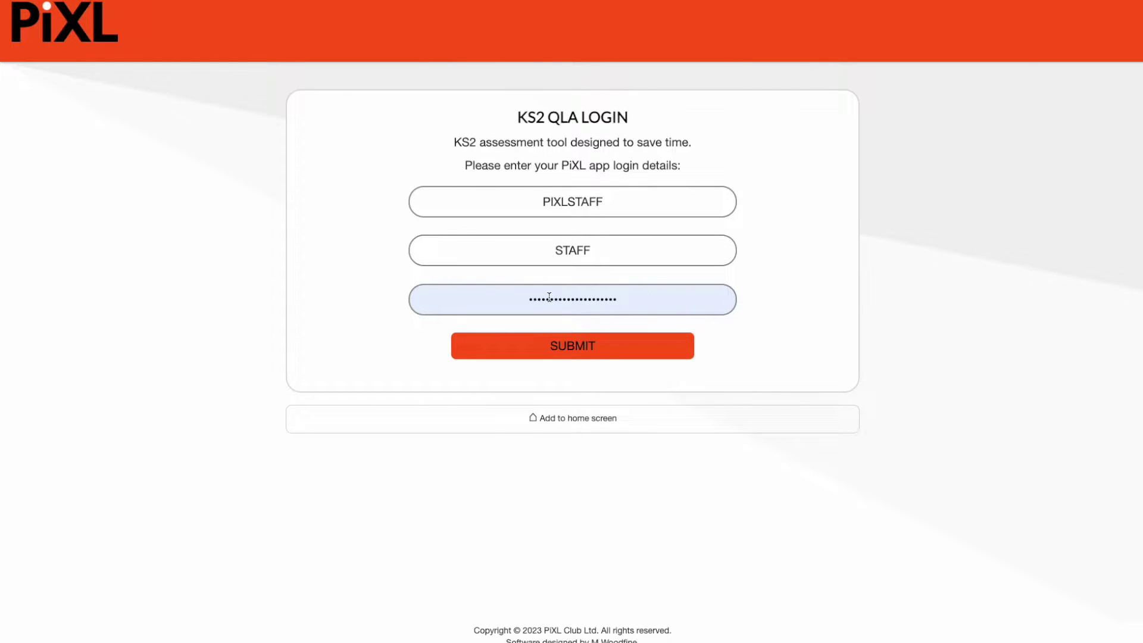
- Submit the staff login details and open the Maths subject
click(580, 350)
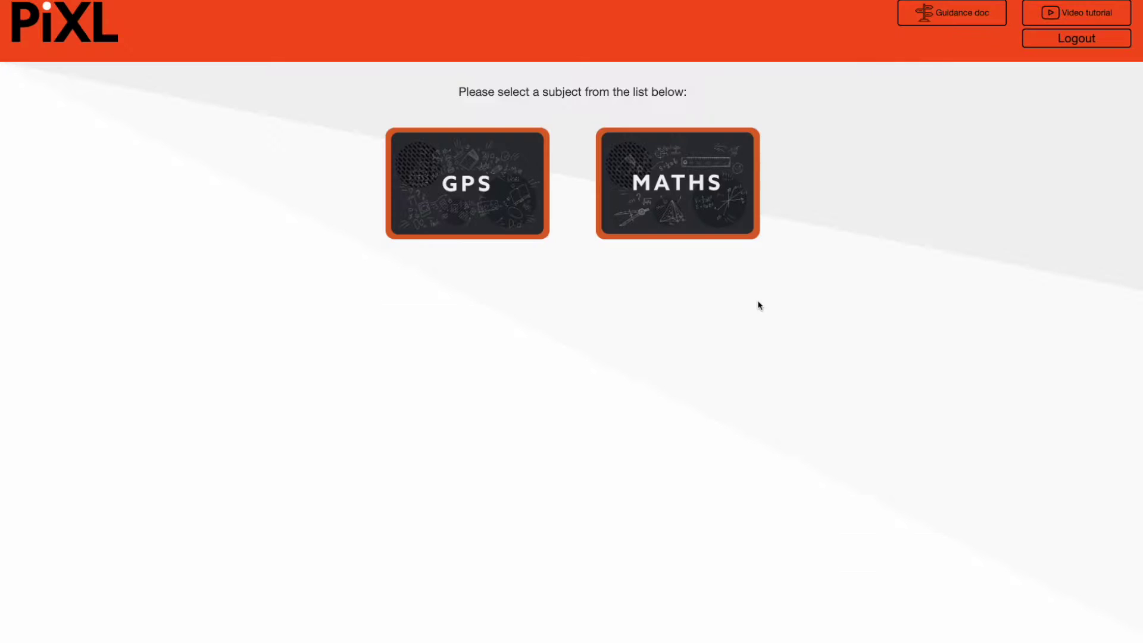
click(689, 184)
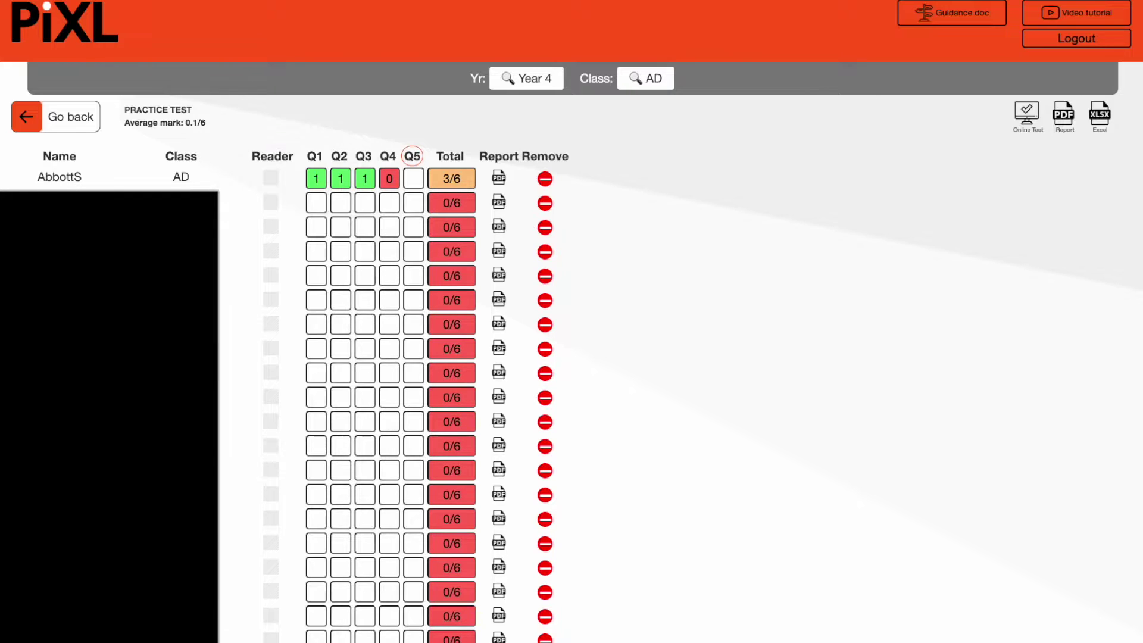
- View the first pupil's submitted answers to Questions 1 and 3 in the practice test mark sheet
mouse_move(315, 174)
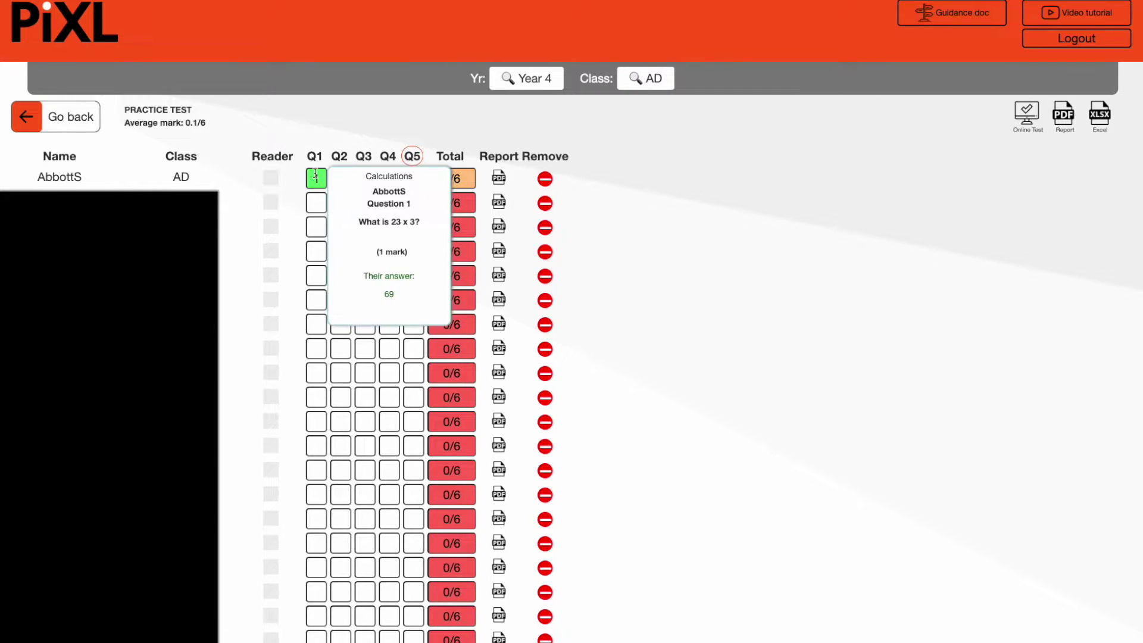
click(315, 174)
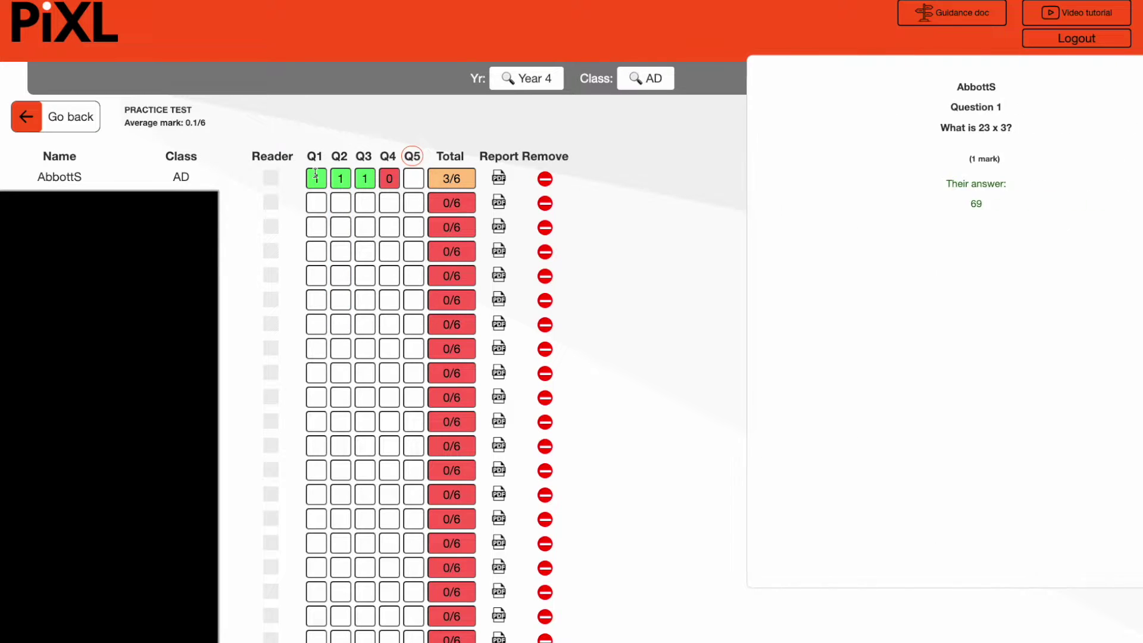
mouse_move(336, 173)
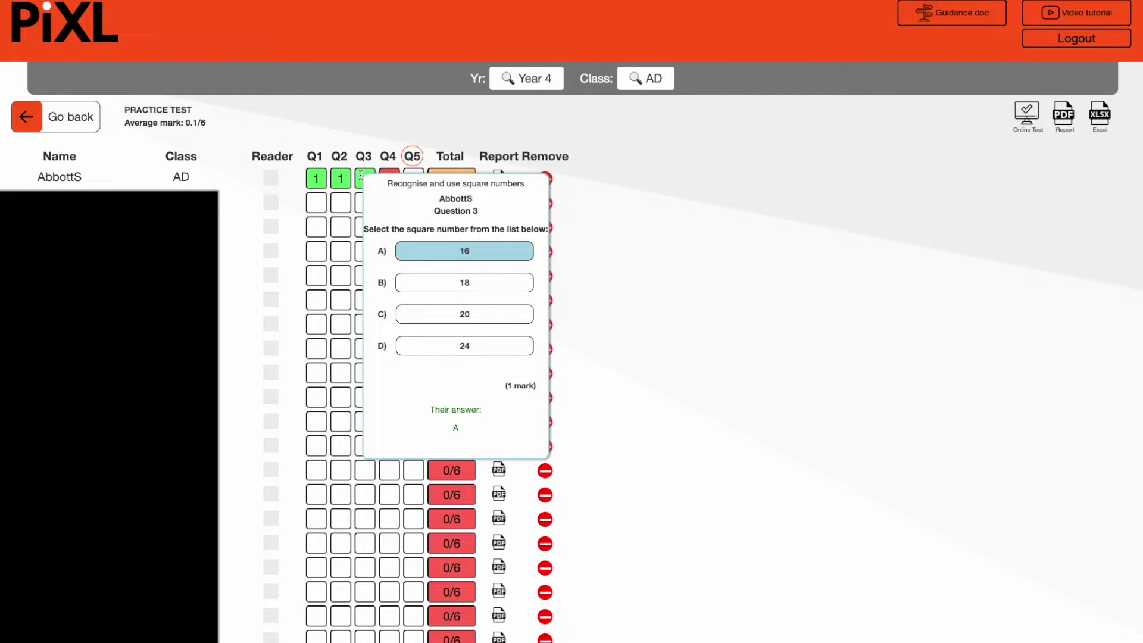
click(361, 175)
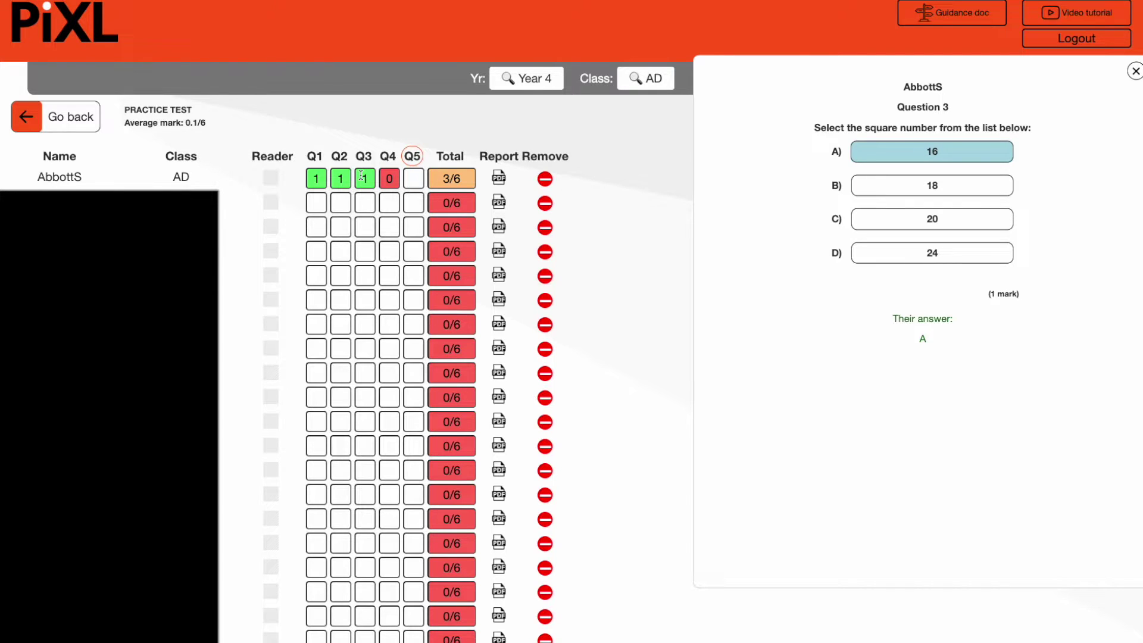
- Review the first pupil's Question 4 answer and override its mark with 1
mouse_move(388, 176)
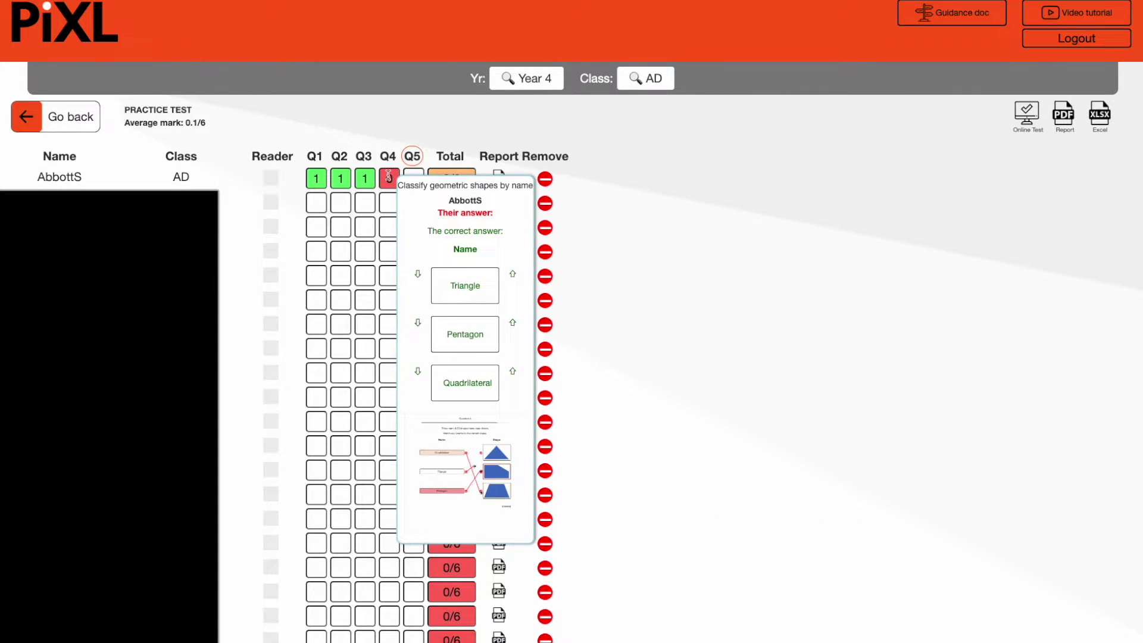
click(388, 176)
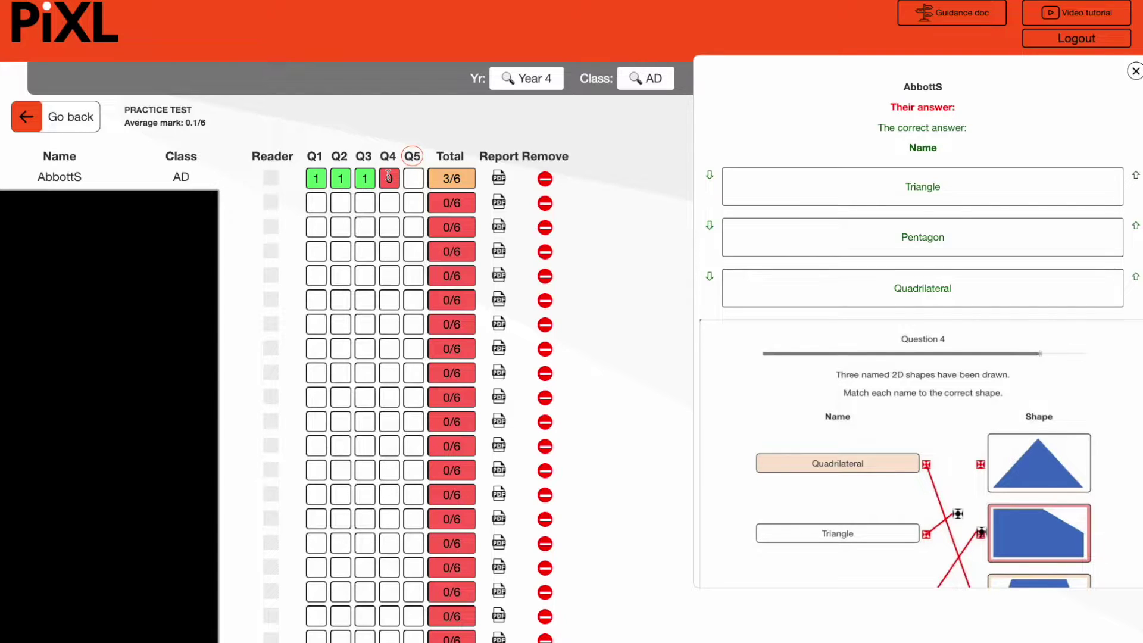
click(388, 176)
text(1)
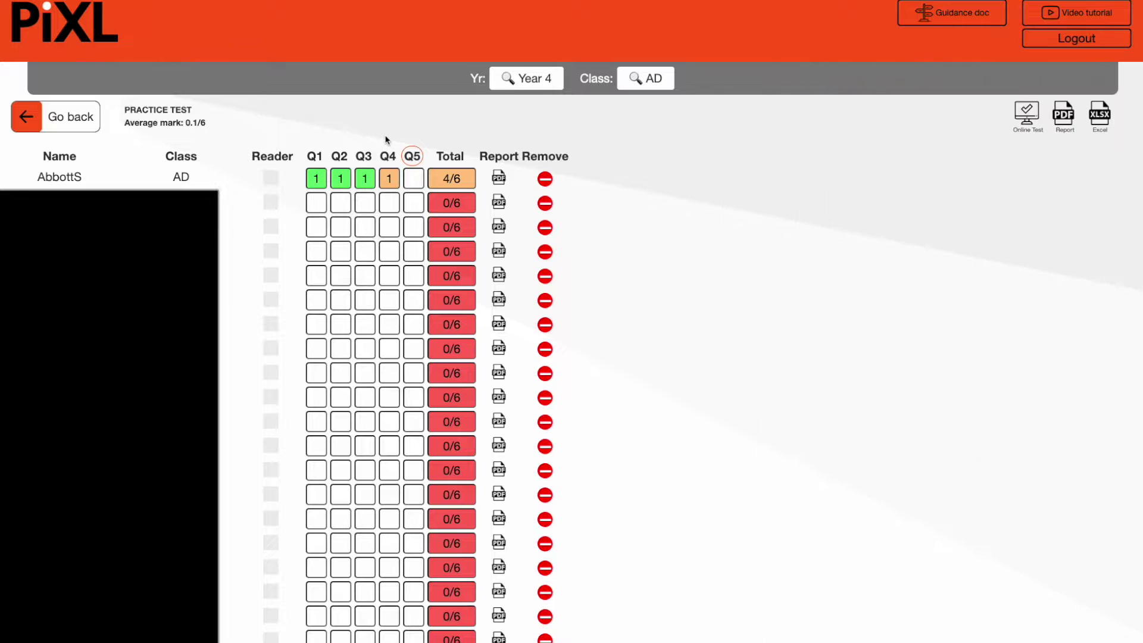
- Open Question 5 for teacher marking and award 1 mark to the first pupil's written explanation
mouse_move(388, 173)
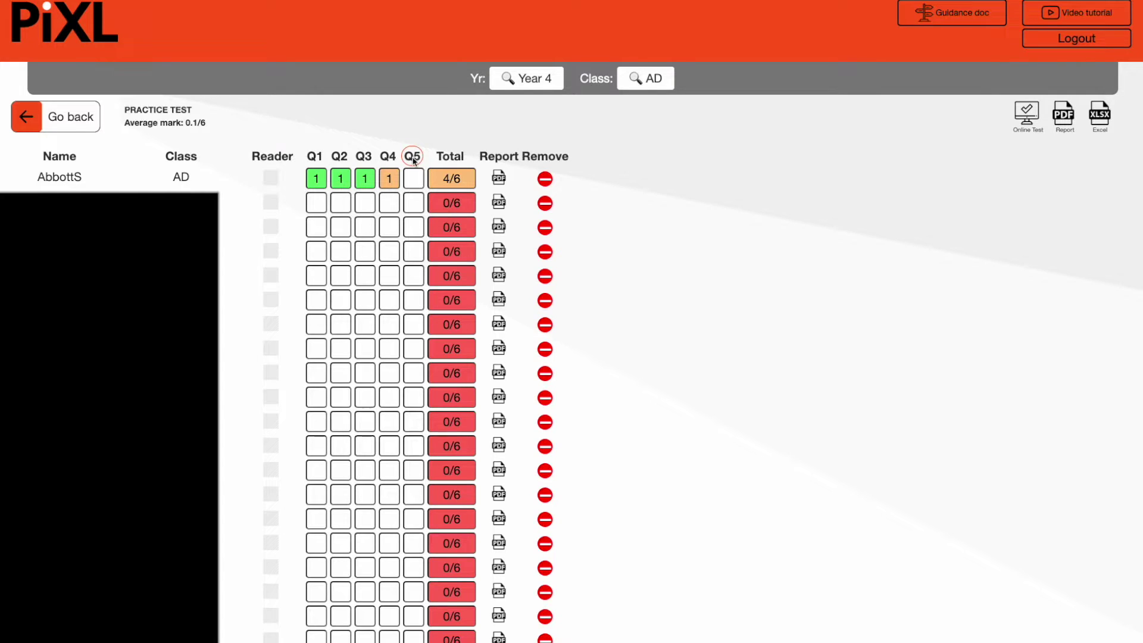
click(412, 157)
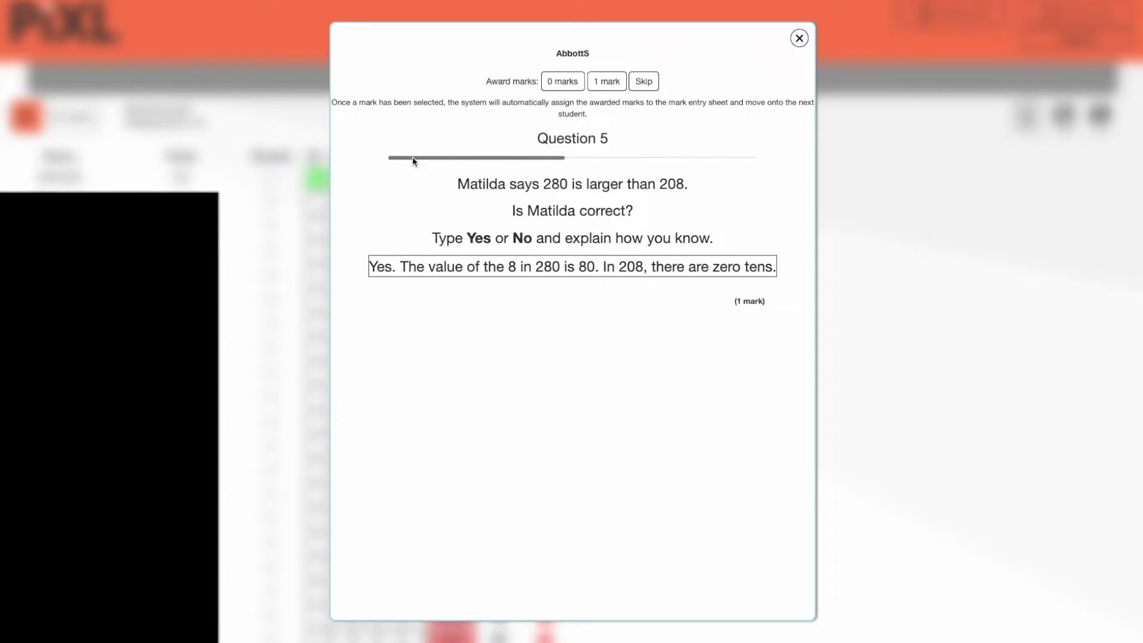
click(607, 84)
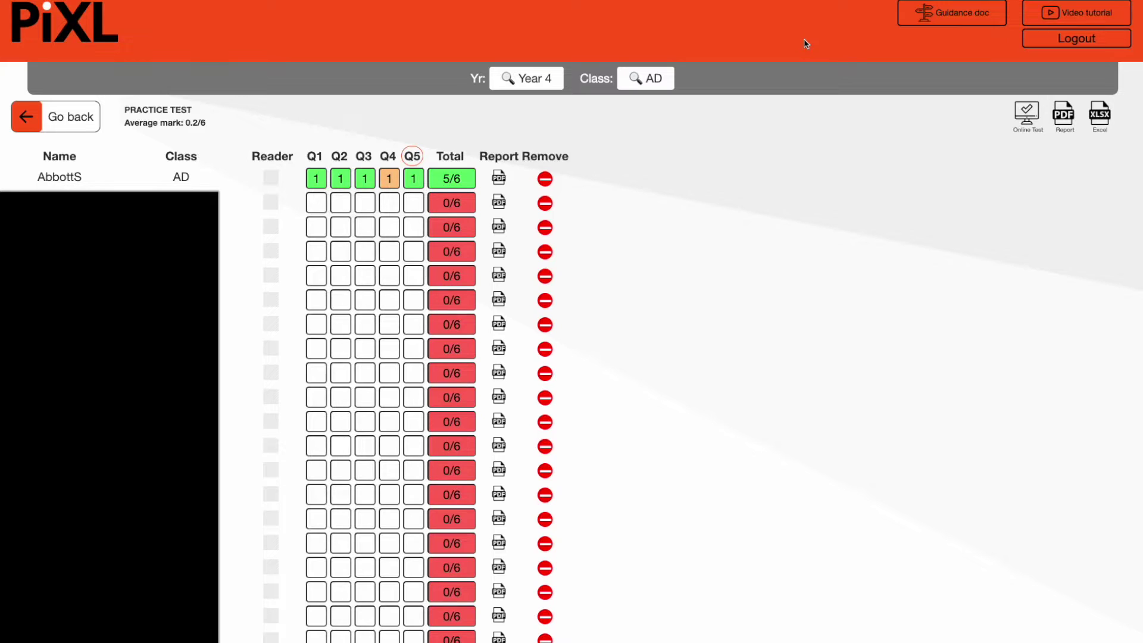
- Enter the marks 1, 1, 1, 0 and 1 for Questions 1 to 5 in the second pupil's row
mouse_move(354, 244)
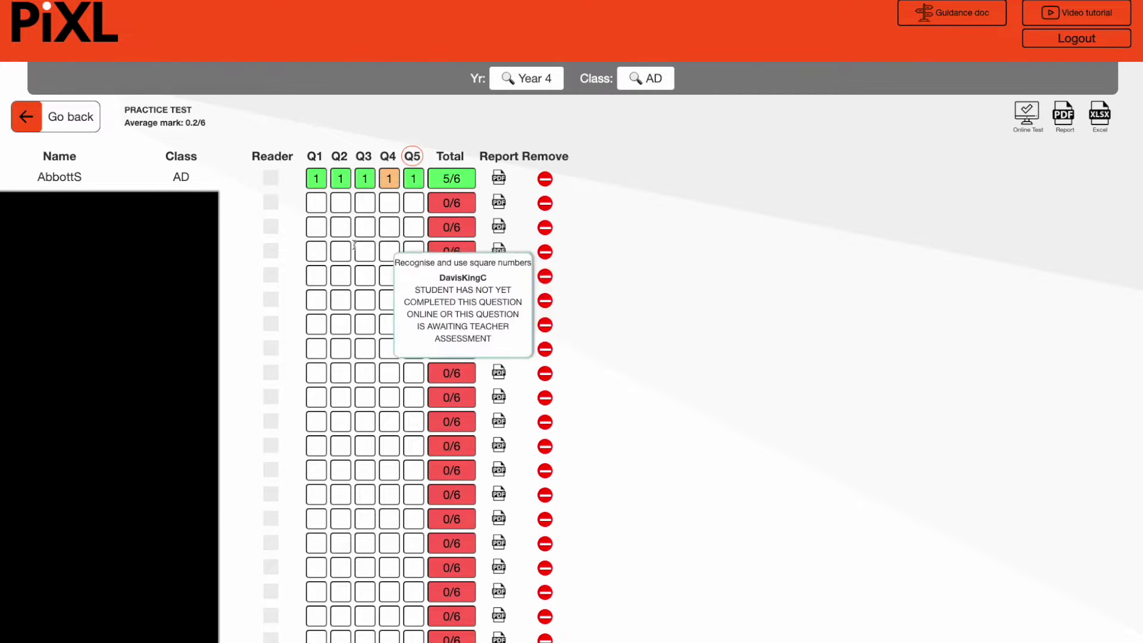
mouse_move(316, 203)
click(317, 203)
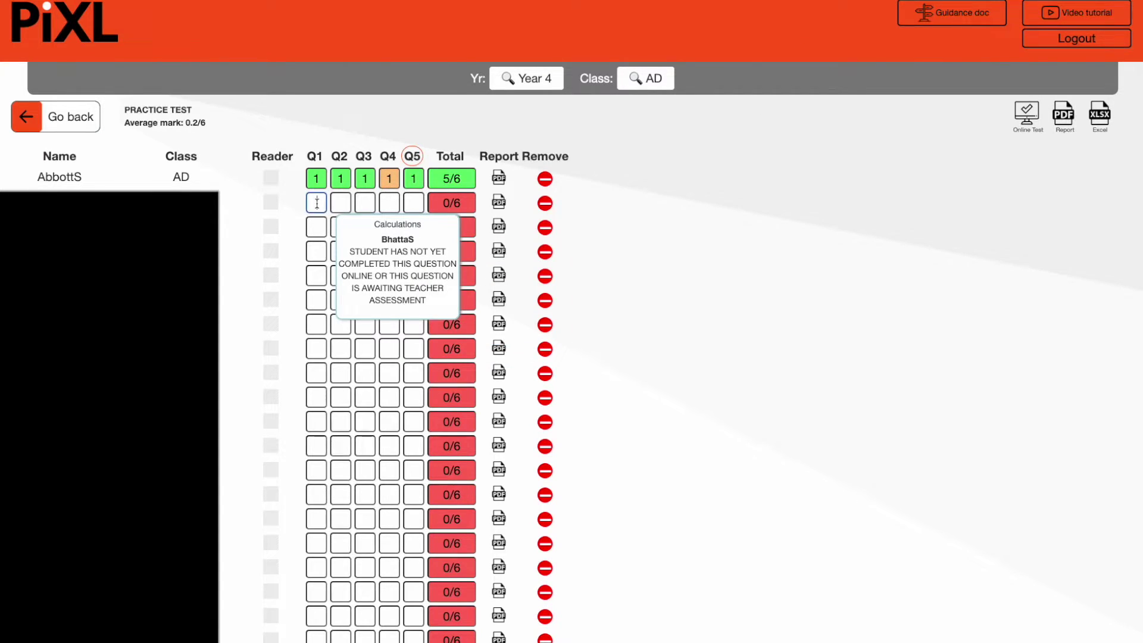
text(1)
key(Tab)
text(1)
key(Tab)
text(1)
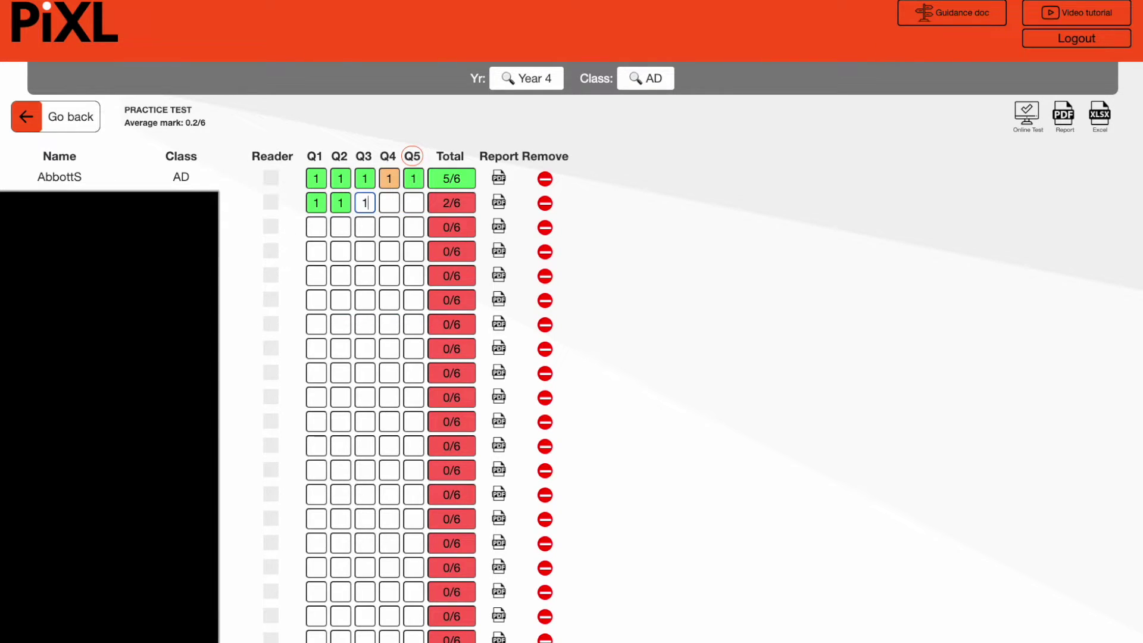
key(Tab)
text(0)
key(Tab)
text(1)
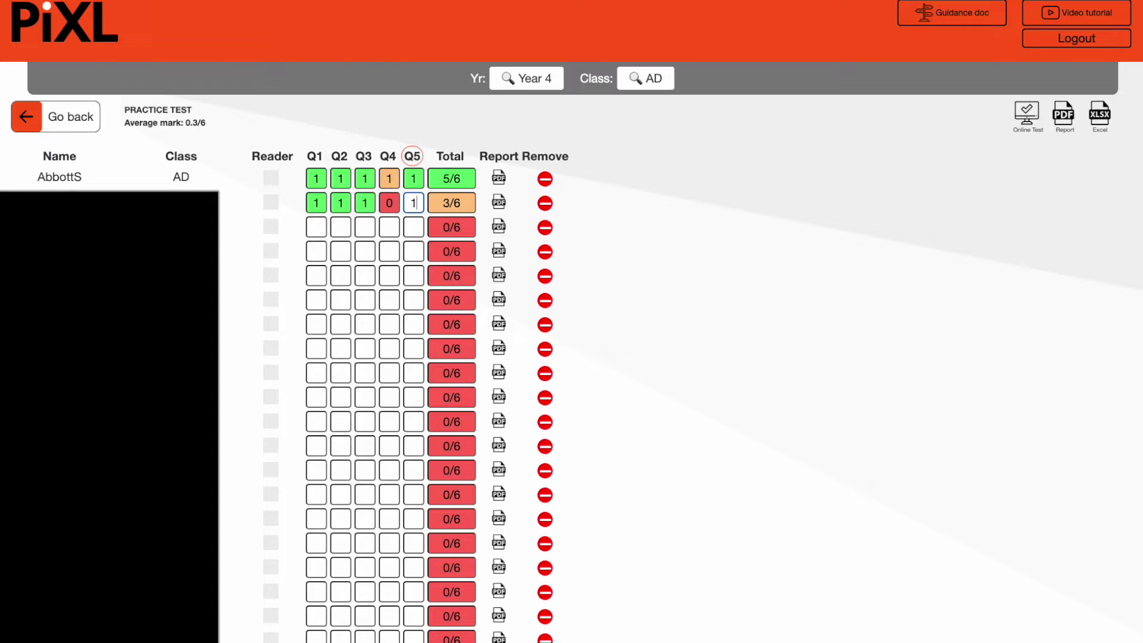
key(Tab)
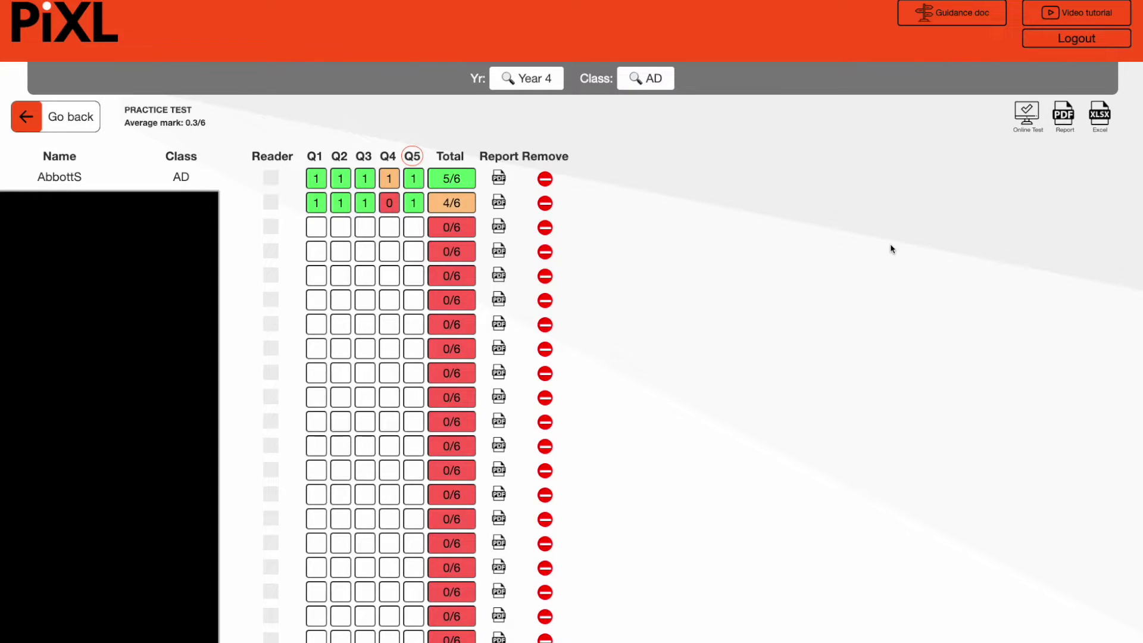
- Open the class PDF report options and include a RAG column in the report
click(1065, 117)
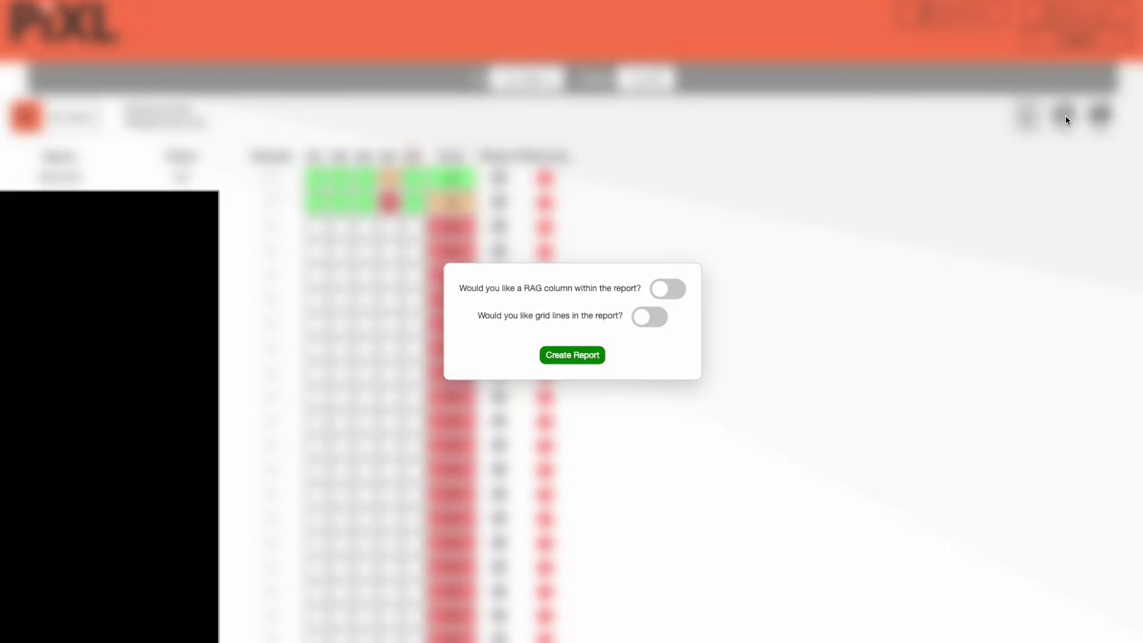
click(681, 292)
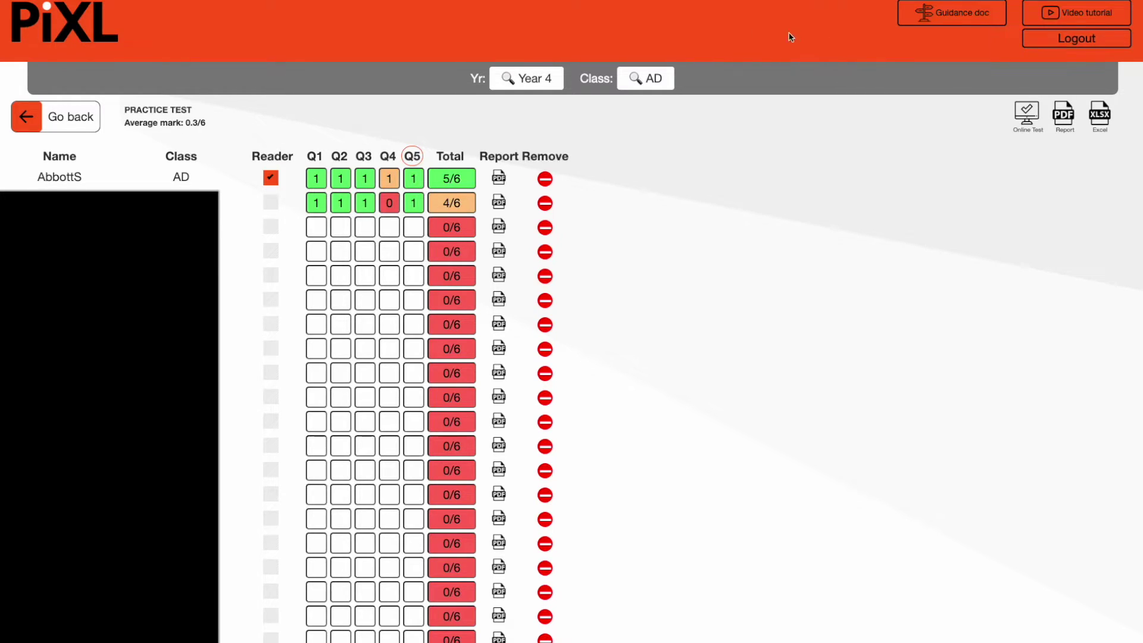
- Log out of the staff account and open the Maths practice test from the pupil side
click(1071, 38)
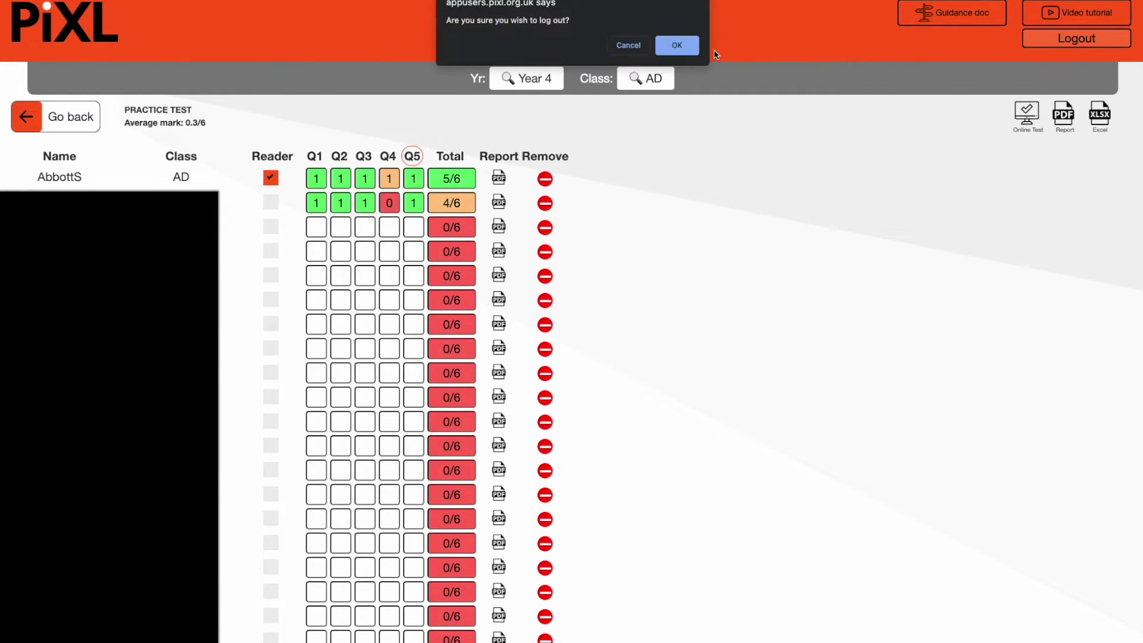
click(663, 45)
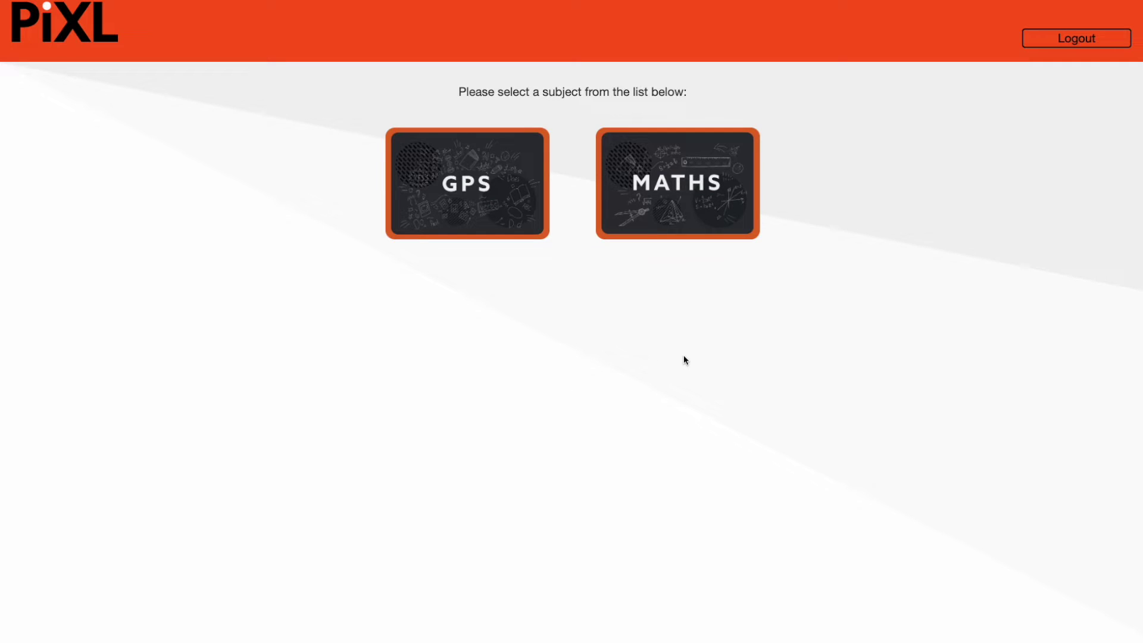
click(681, 168)
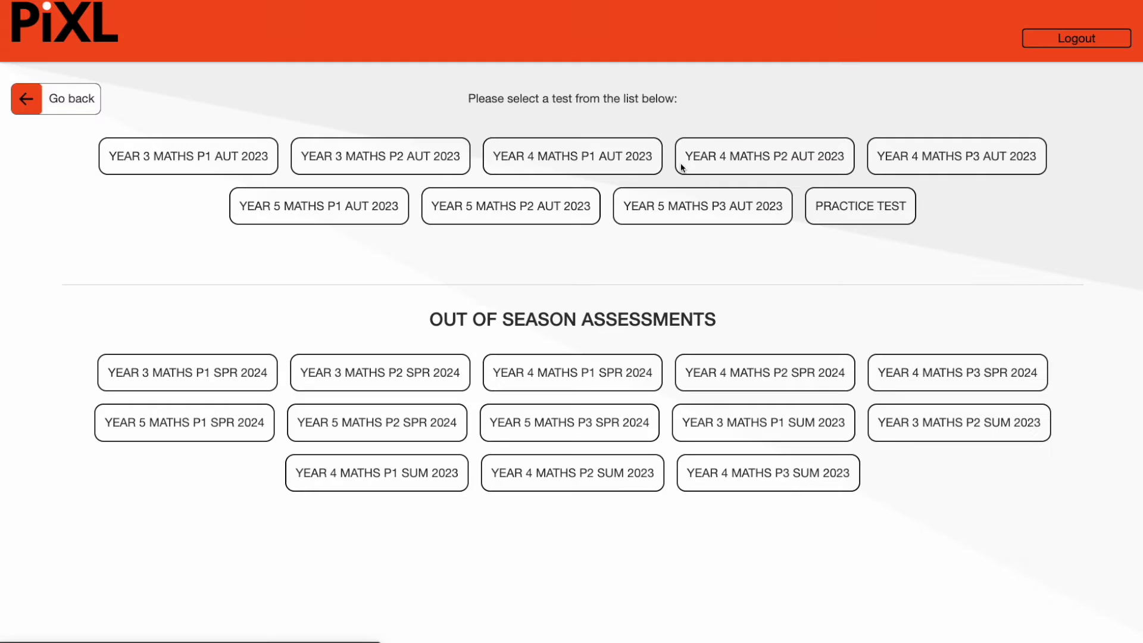
click(874, 209)
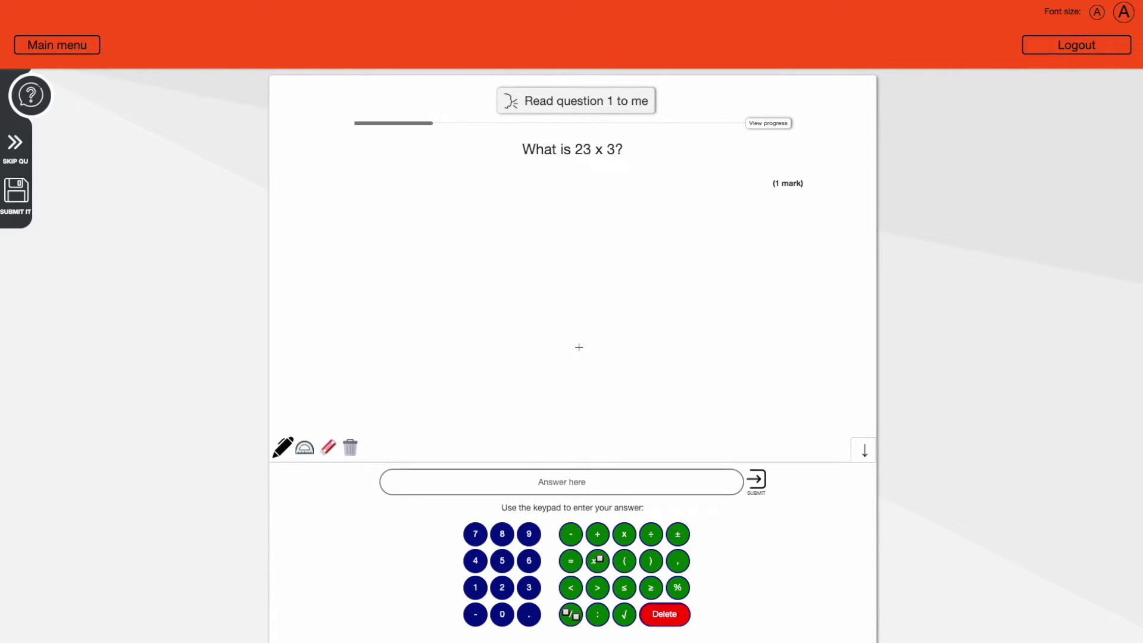
- Write out 23 × 3 as a column multiplication in the working area and submit 46 as the answer to question 1
click(475, 561)
click(529, 561)
mouse_move(509, 226)
mouse_down()
mouse_move(543, 214)
mouse_move(566, 272)
mouse_up()
mouse_move(612, 206)
mouse_down()
mouse_move(650, 245)
mouse_move(608, 270)
mouse_up()
mouse_move(476, 305)
mouse_down()
mouse_move(508, 348)
mouse_move(476, 346)
mouse_up()
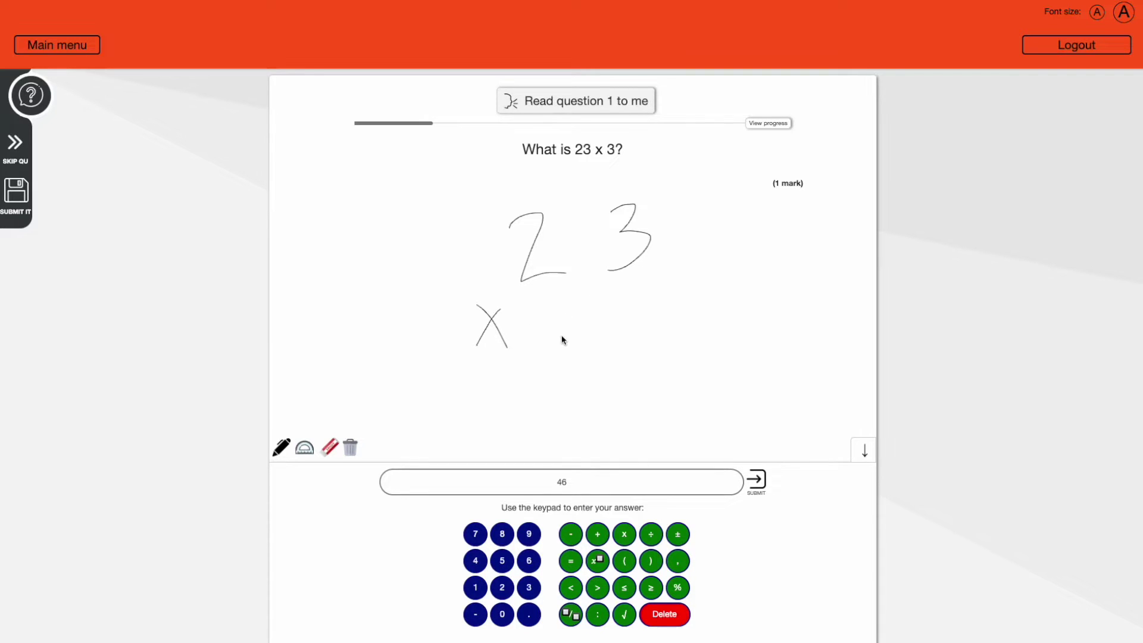
click(280, 447)
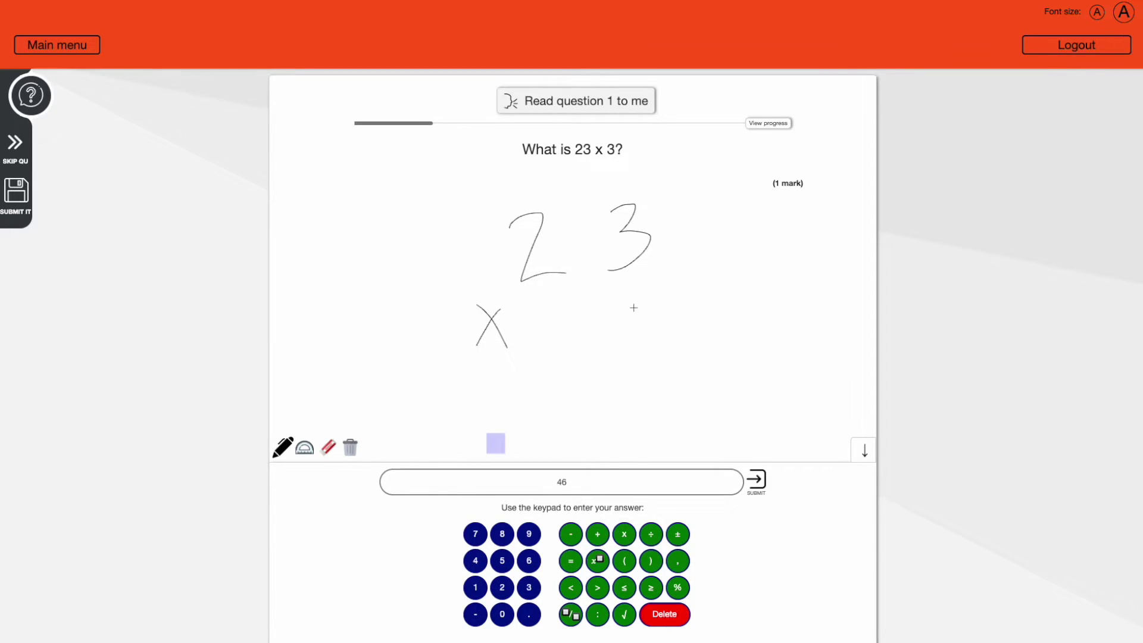
mouse_move(608, 285)
mouse_down()
mouse_move(671, 275)
mouse_move(618, 344)
mouse_up()
drag(474, 377, 738, 364)
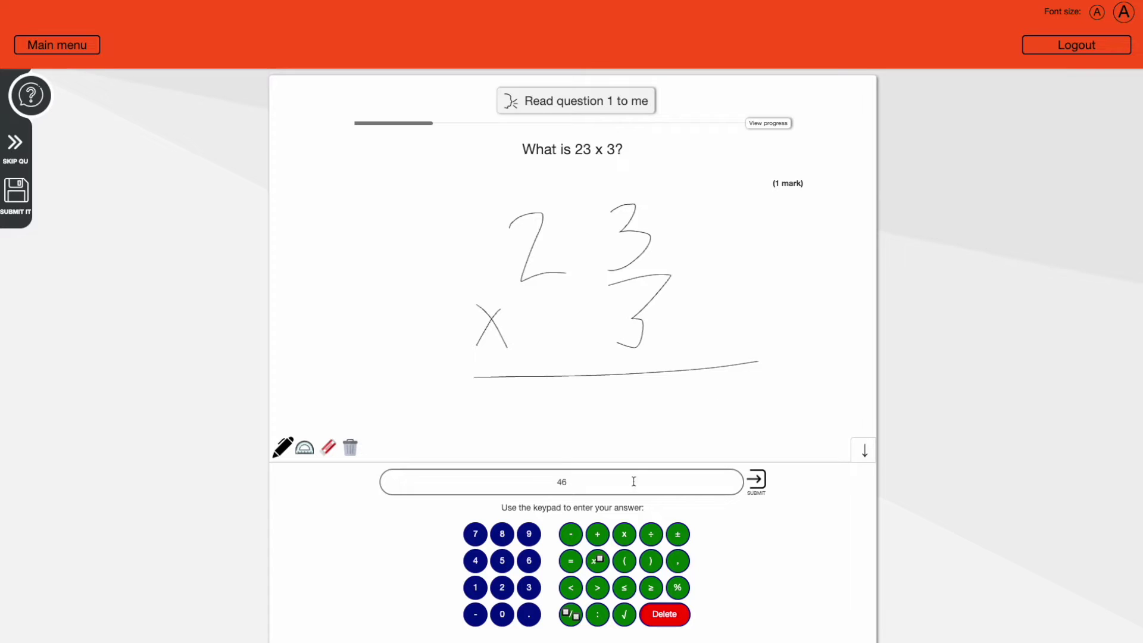
click(756, 479)
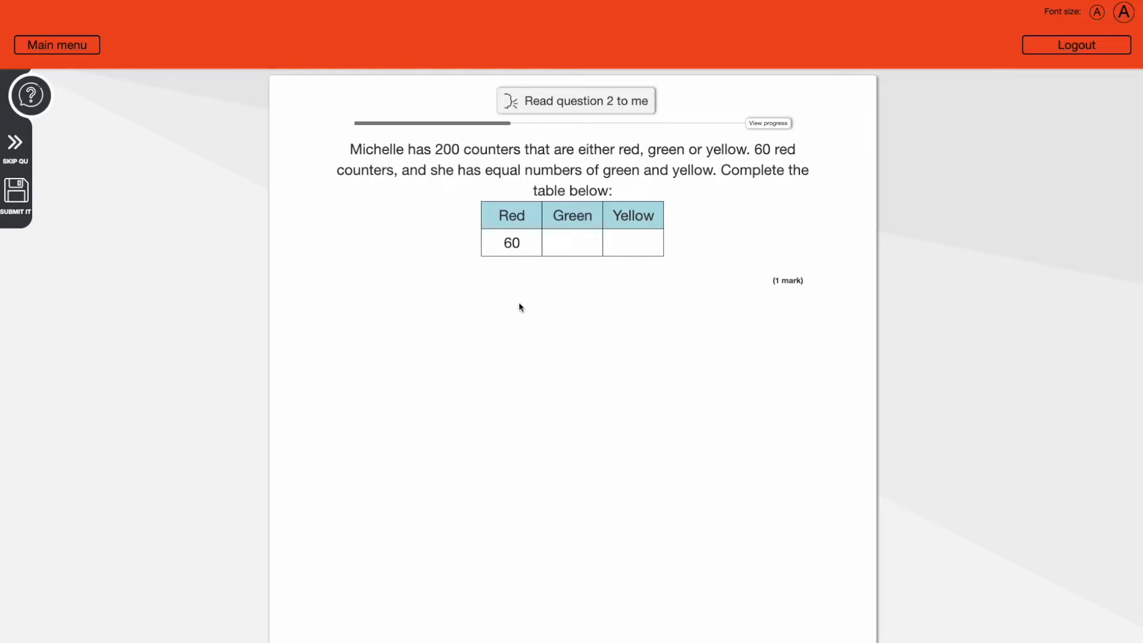
- Complete the counters table in question 2 with 70 green and 70 yellow, and submit the answer
click(588, 253)
text(70)
click(621, 249)
text(70)
click(624, 321)
click(22, 195)
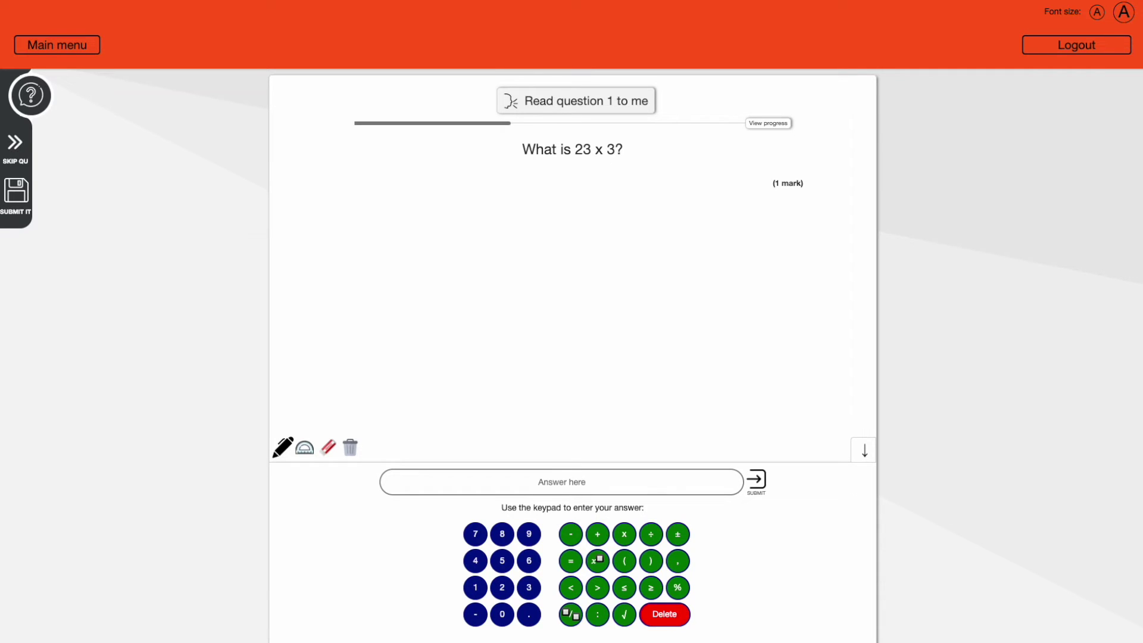
- Submit 69 as the answer to question 1 and 16 as the square number in question 3
click(532, 562)
click(532, 536)
click(16, 192)
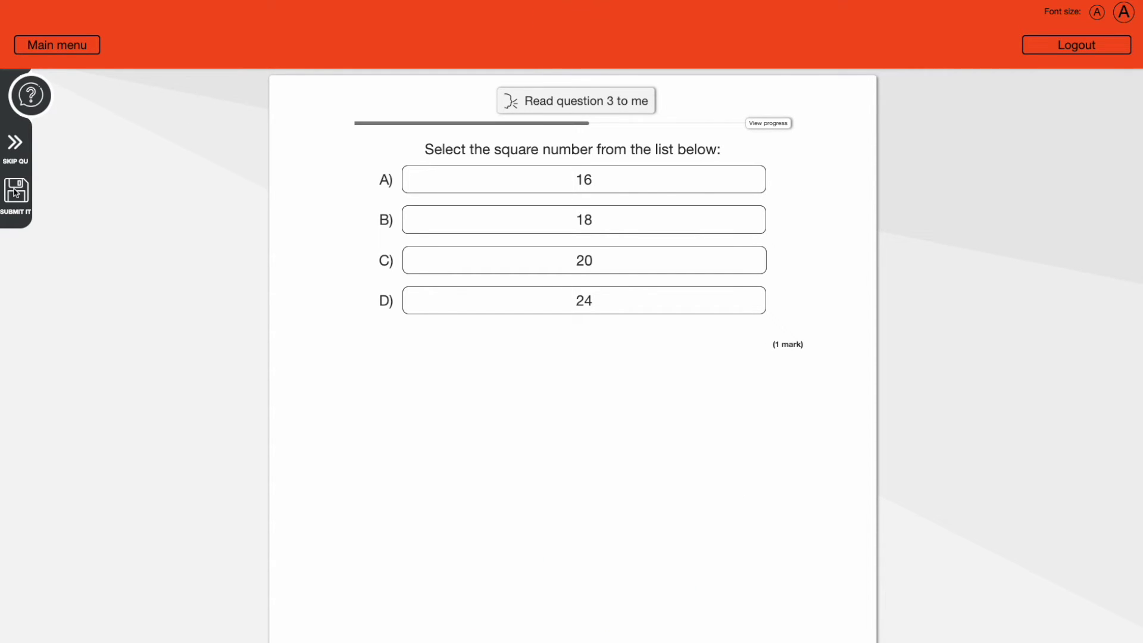
click(629, 172)
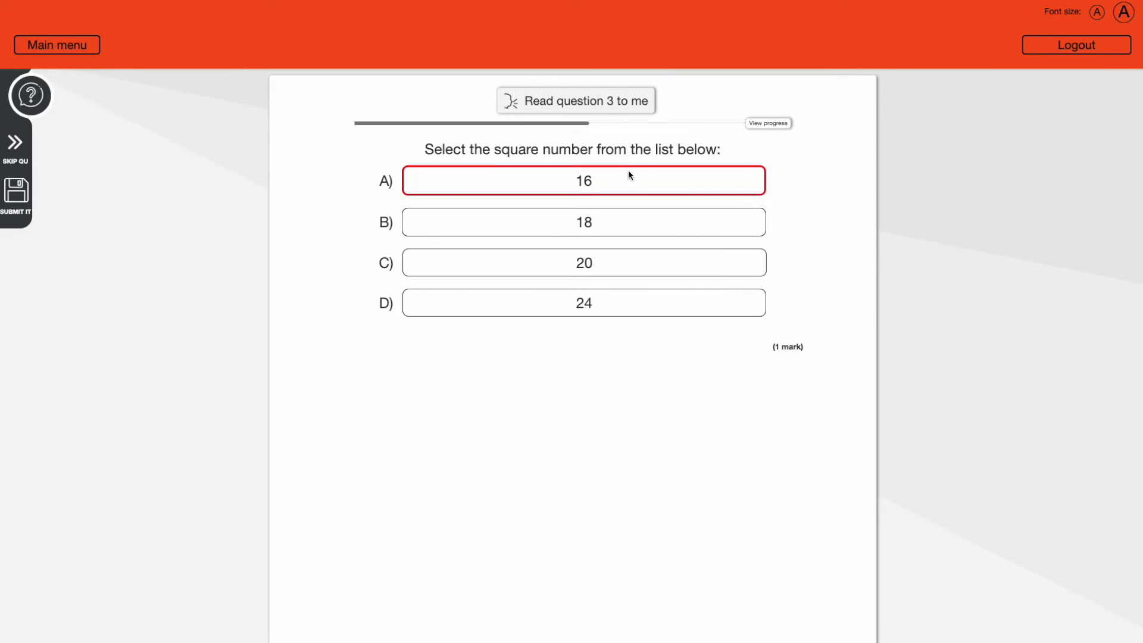
click(19, 197)
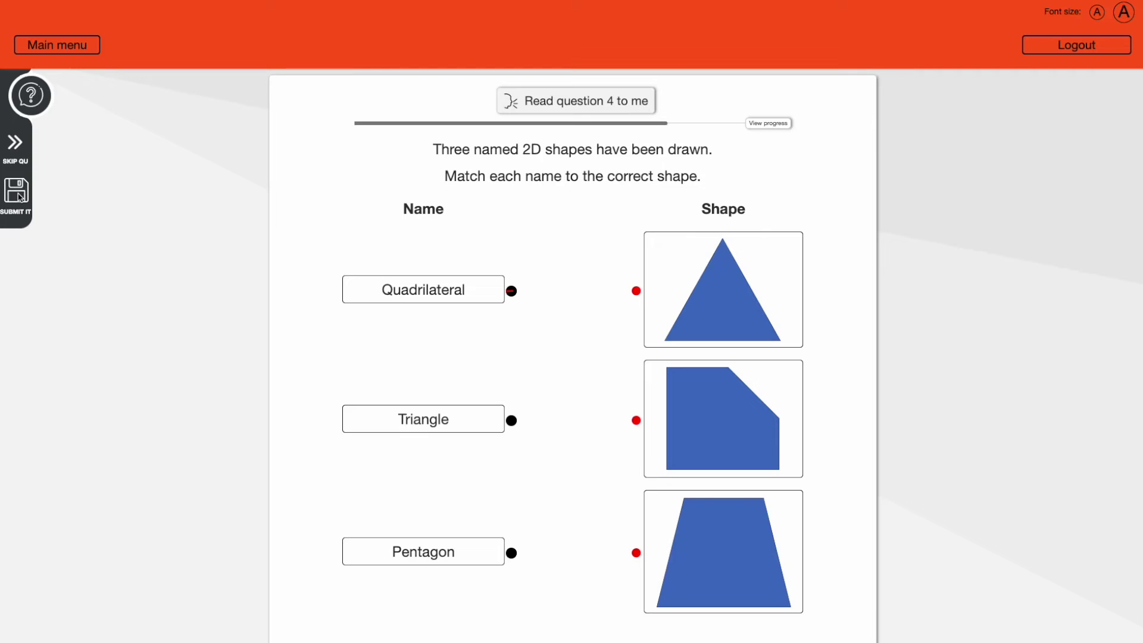
- Match Quadrilateral, Pentagon and Triangle to their correct shapes in question 4 and submit the answer
drag(512, 291, 636, 554)
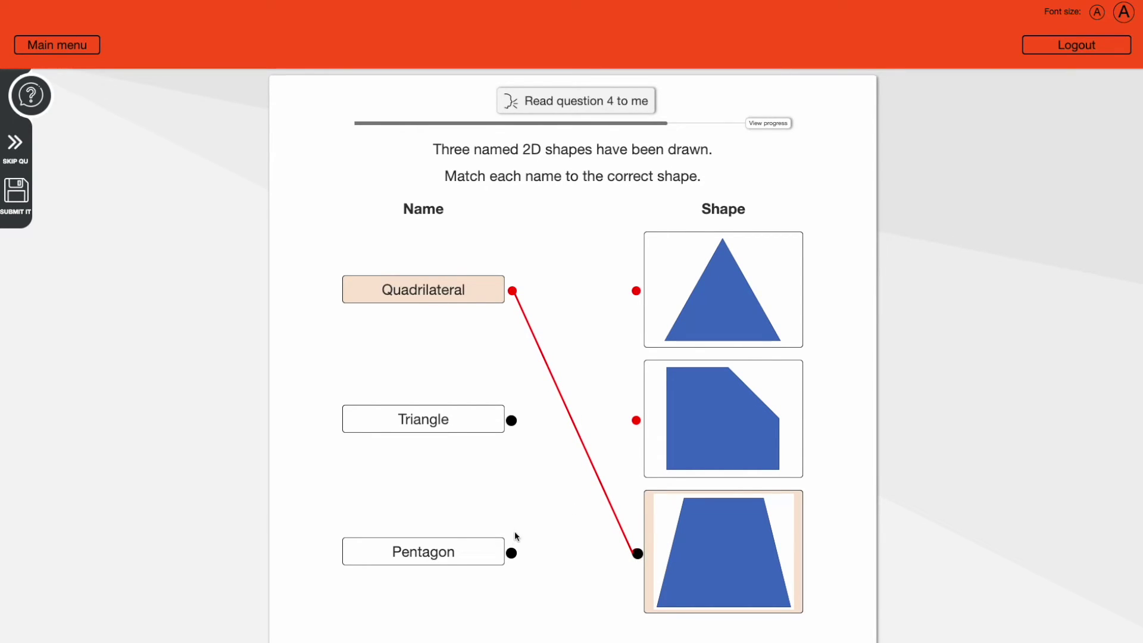
drag(512, 552, 637, 421)
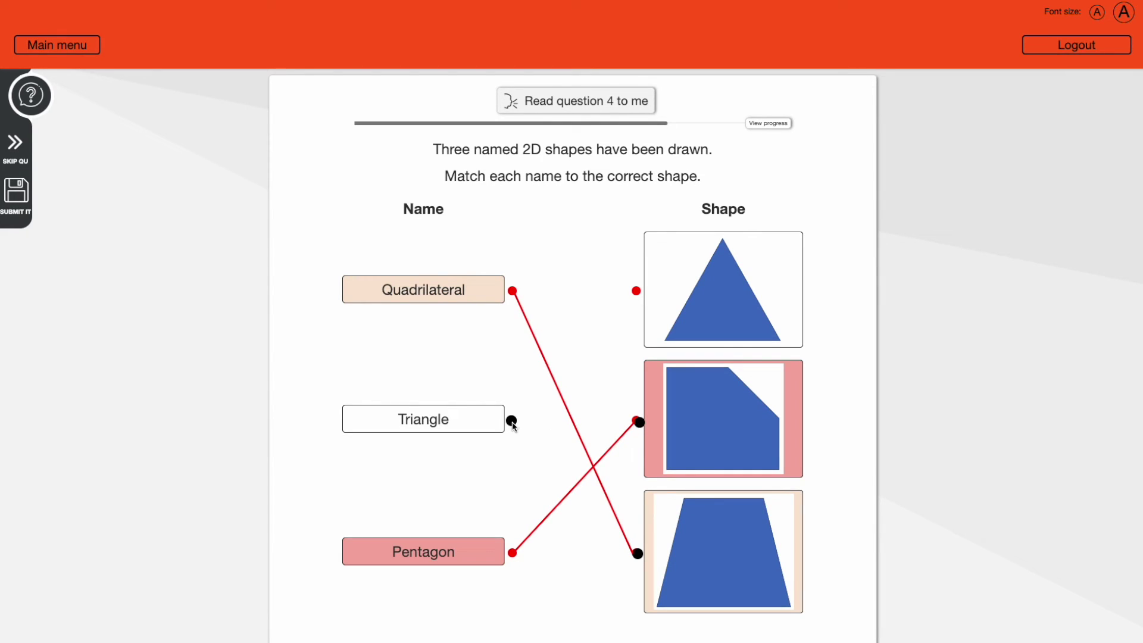
drag(512, 421, 637, 291)
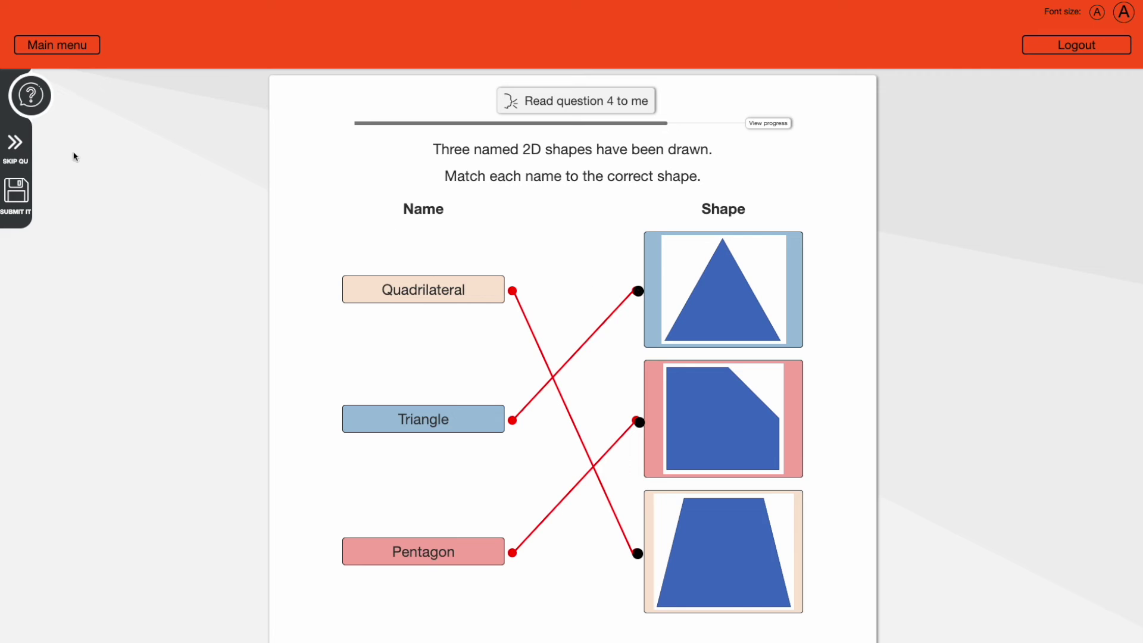
click(17, 190)
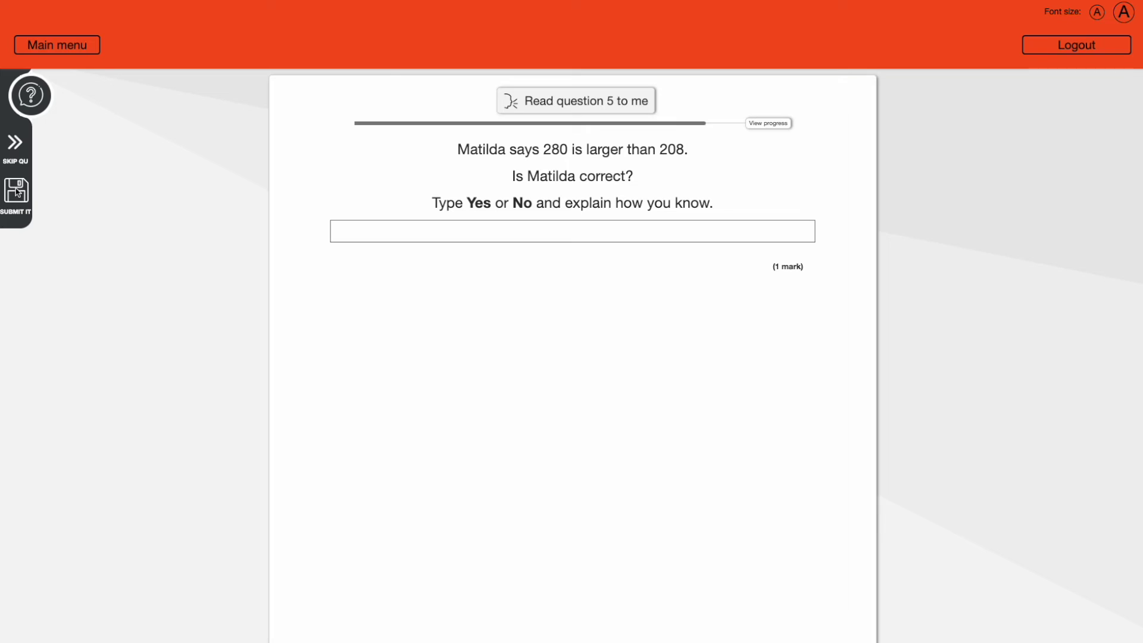